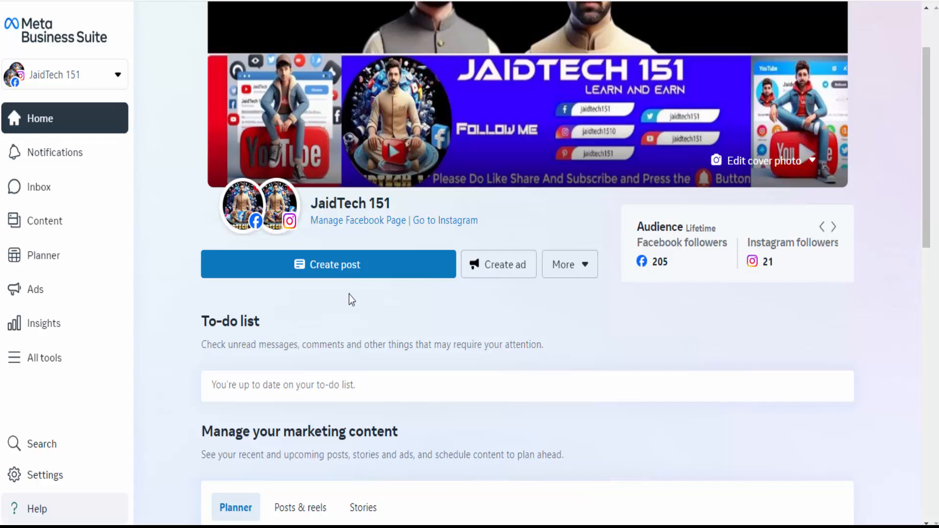
# Step: Start a new post and look at the options for adding a video
pyautogui.click(326, 272)
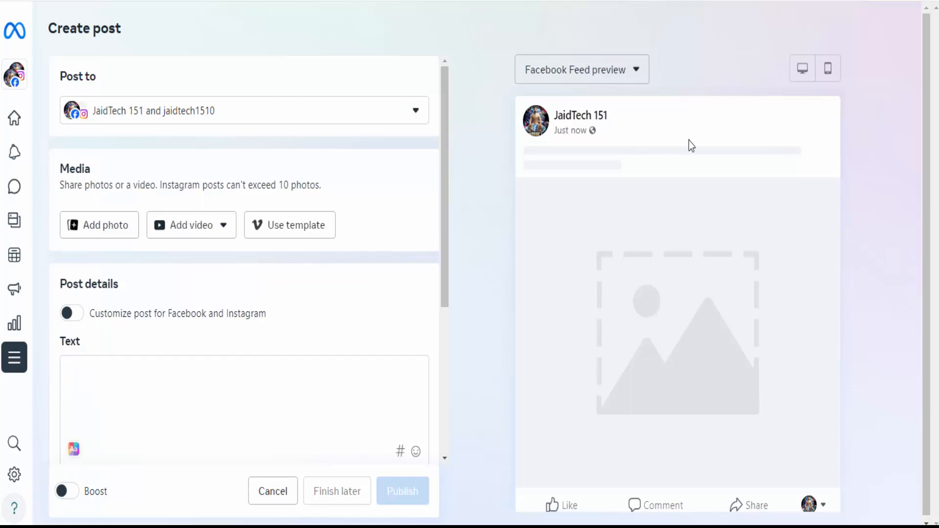
pyautogui.click(209, 217)
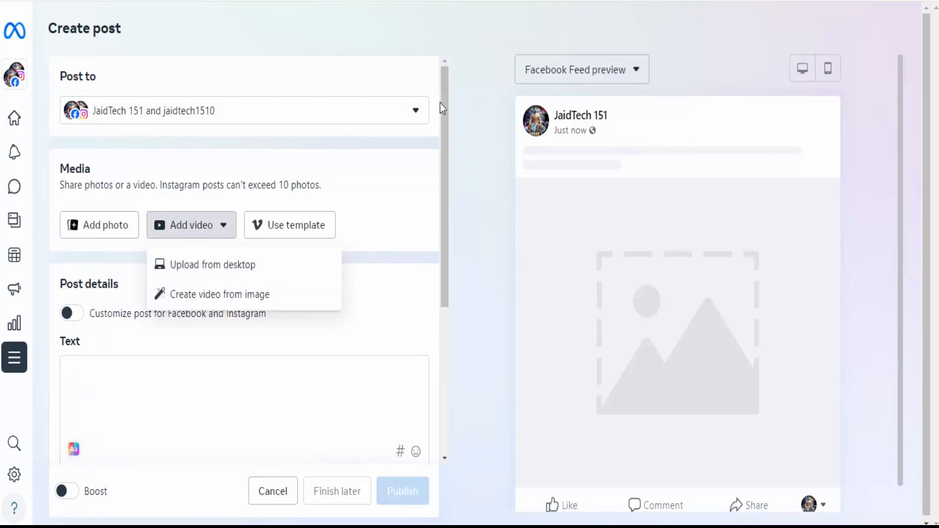
pyautogui.click(478, 109)
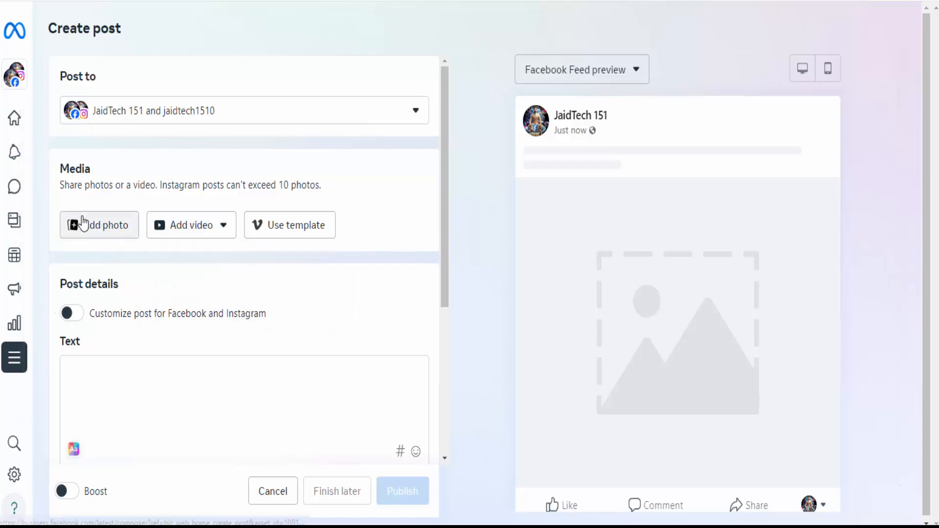
pyautogui.click(318, 242)
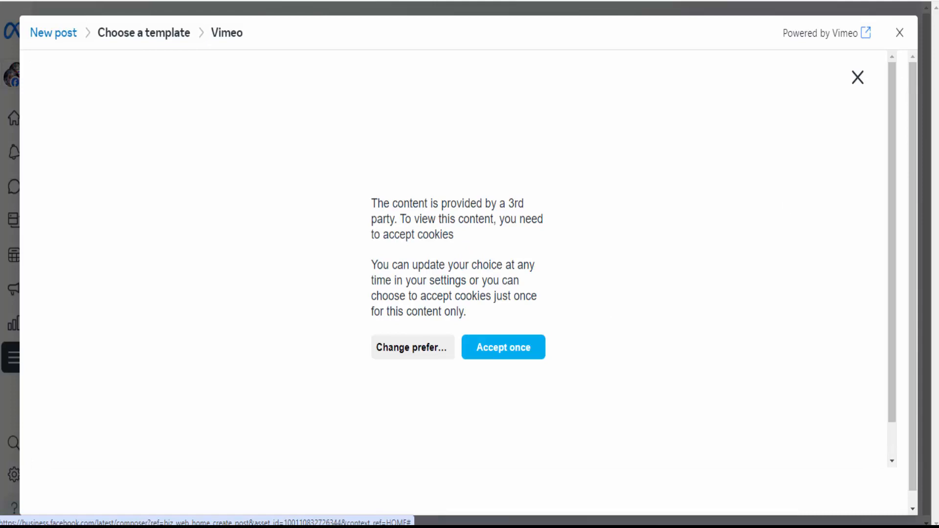
pyautogui.click(899, 34)
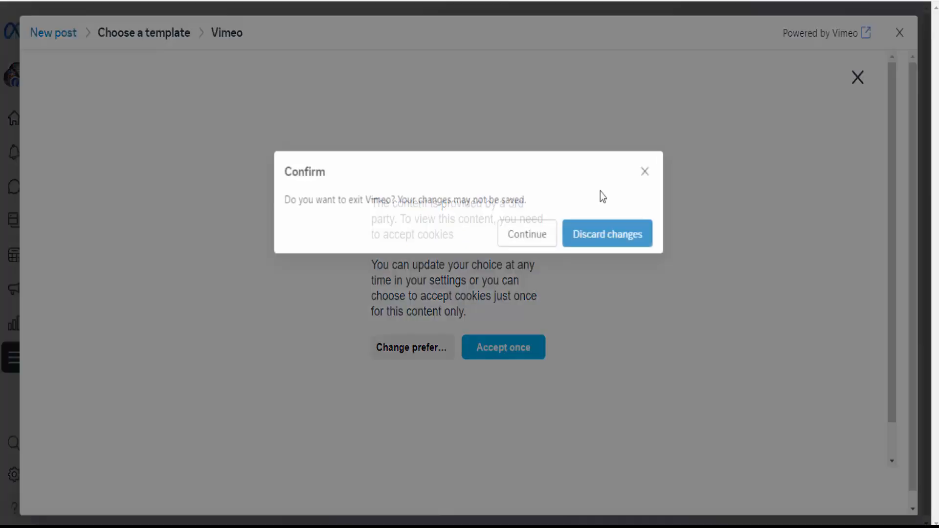
pyautogui.click(606, 235)
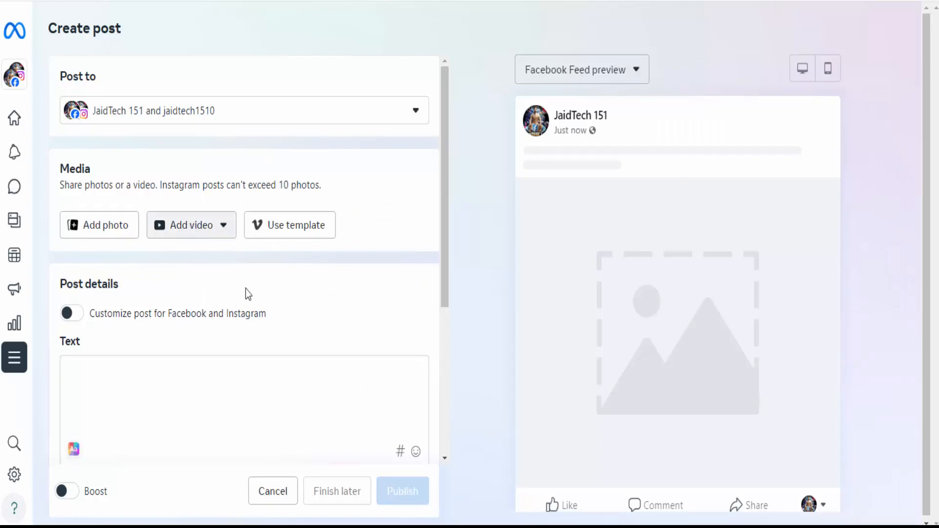
# Step: Upload the "How to Delete Your Pinterest Account" video from the computer's Downloads folder to the post
pyautogui.click(197, 234)
pyautogui.click(238, 276)
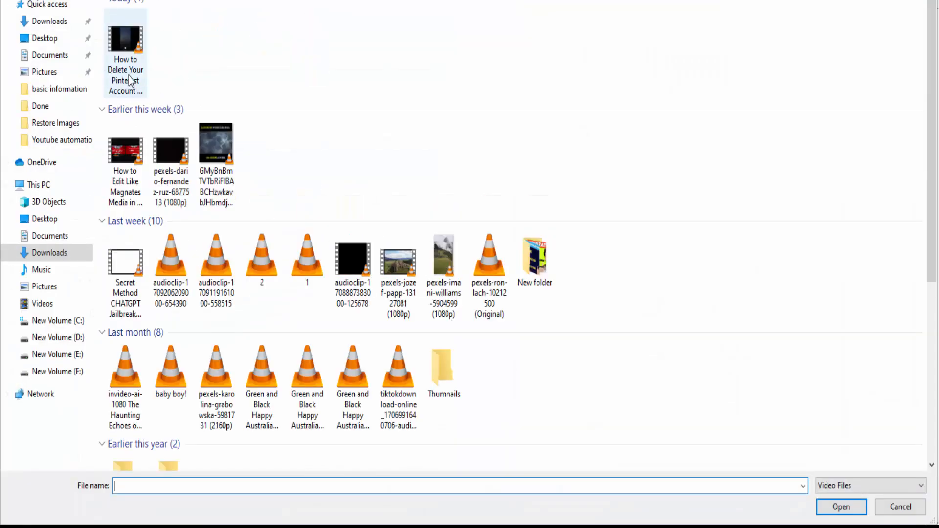
pyautogui.doubleClick(113, 43)
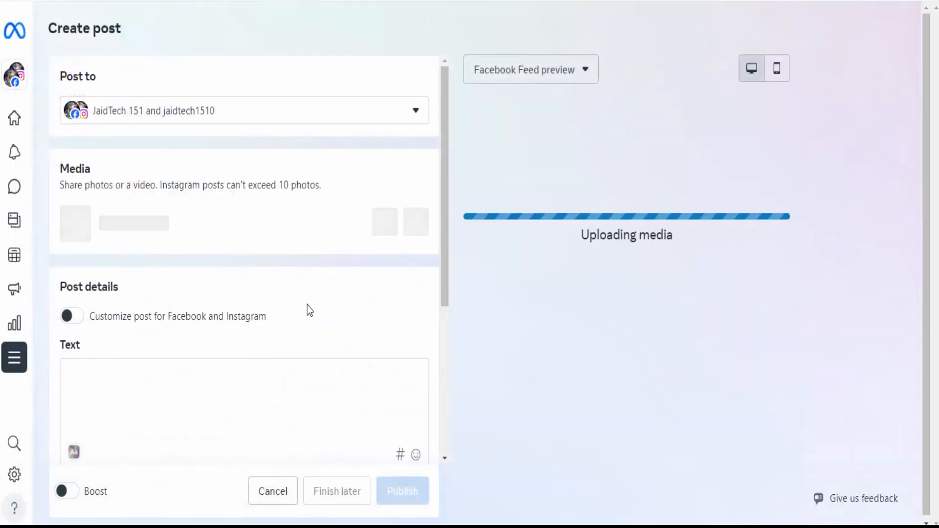
# Step: Try customizing the post separately for Facebook and Instagram, and turn the customization off again
pyautogui.scroll(-5, 202, 319)
pyautogui.click(130, 116)
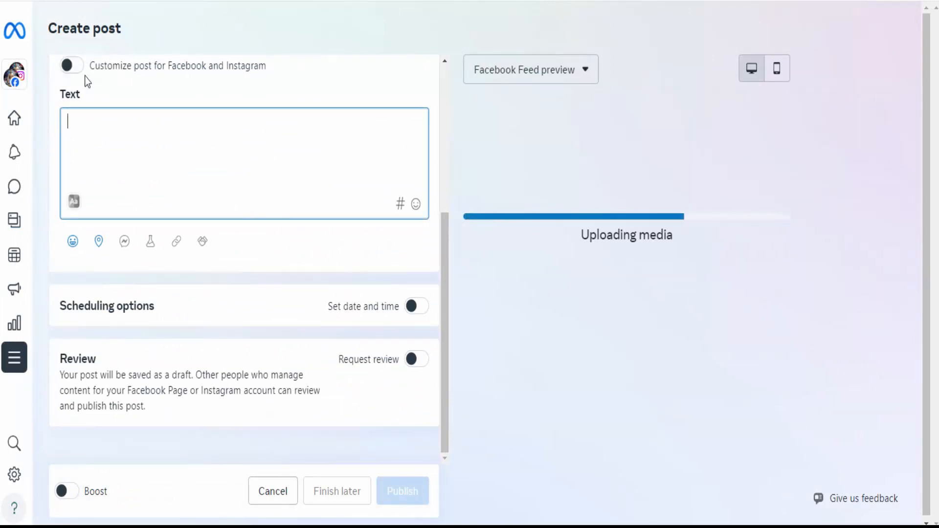
pyautogui.click(72, 69)
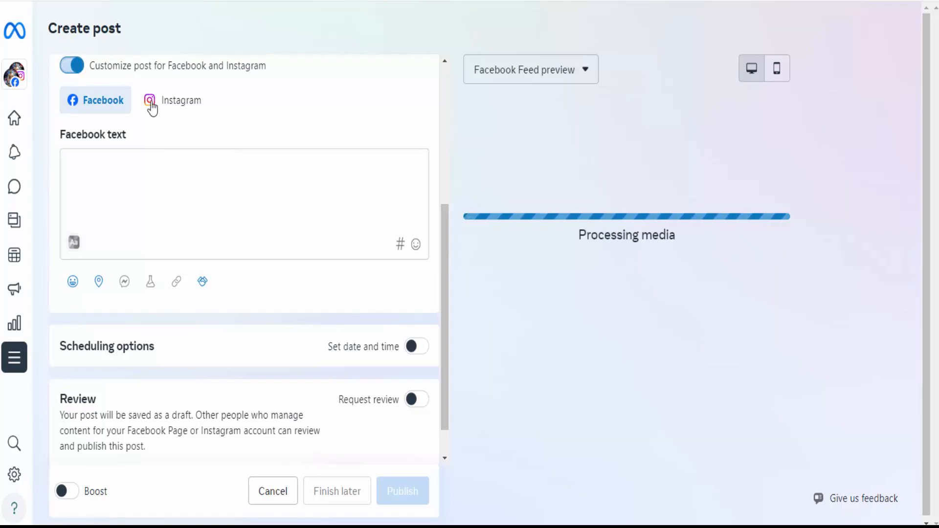
pyautogui.click(171, 105)
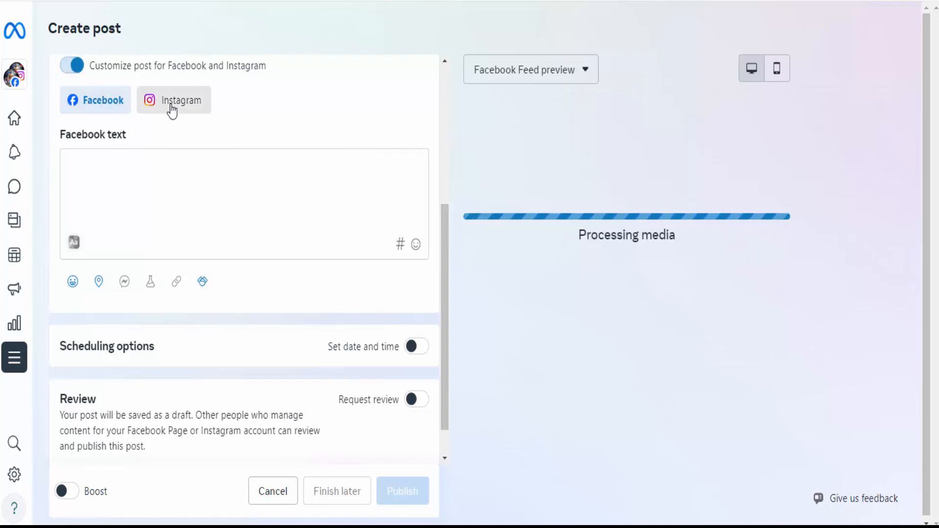
pyautogui.click(96, 102)
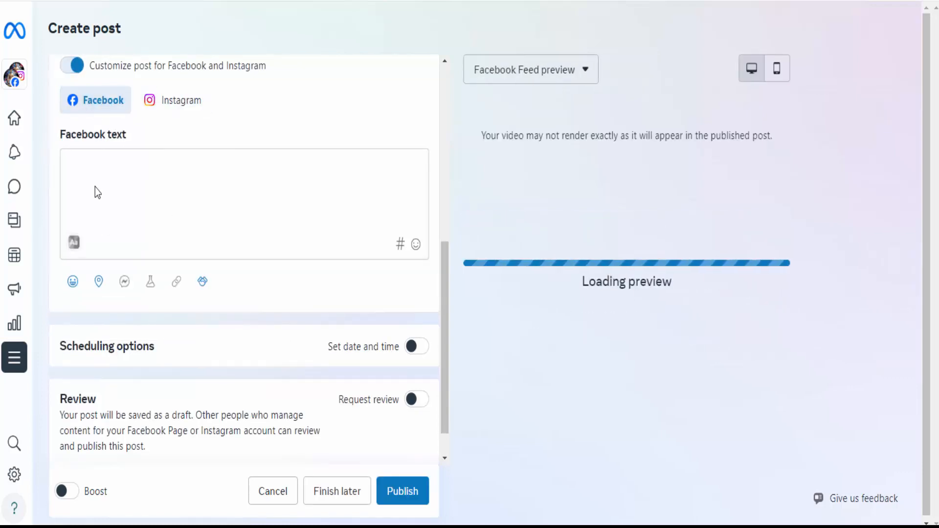
pyautogui.click(162, 103)
pyautogui.click(96, 101)
pyautogui.click(72, 66)
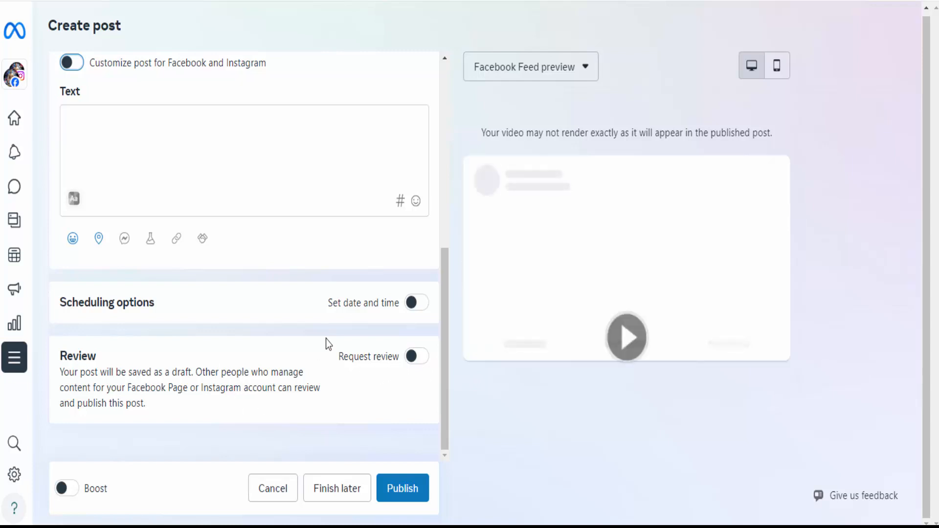
# Step: Compare the post's Facebook Feed preview in mobile and desktop versions and its Instagram Feed preview
pyautogui.scroll(8, 326, 343)
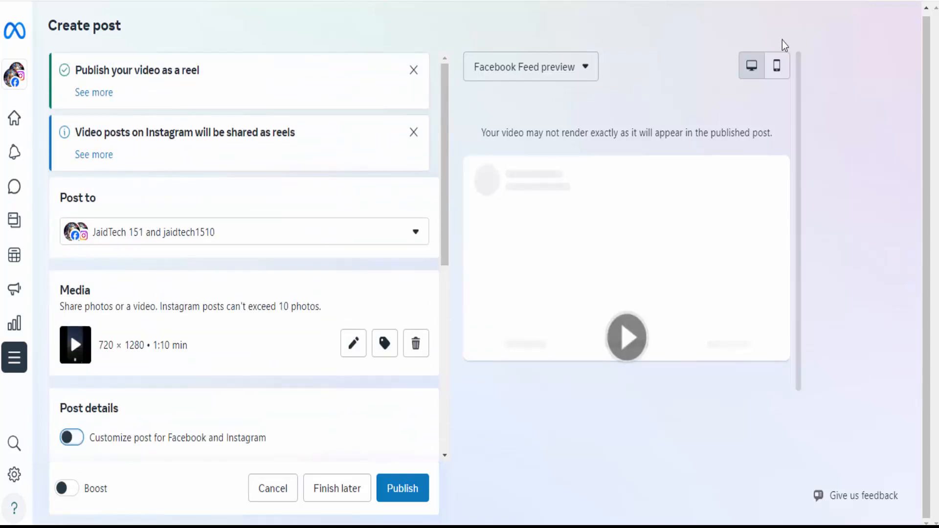
pyautogui.click(778, 74)
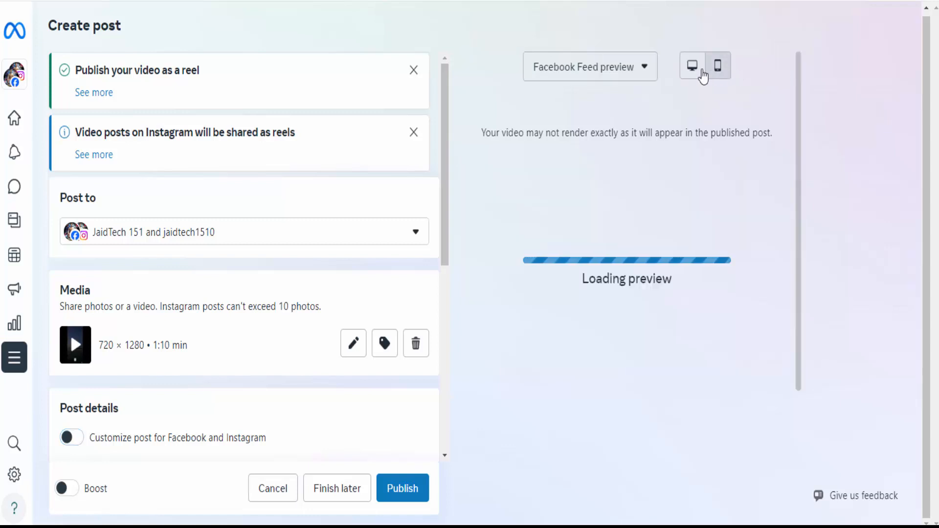
pyautogui.click(692, 73)
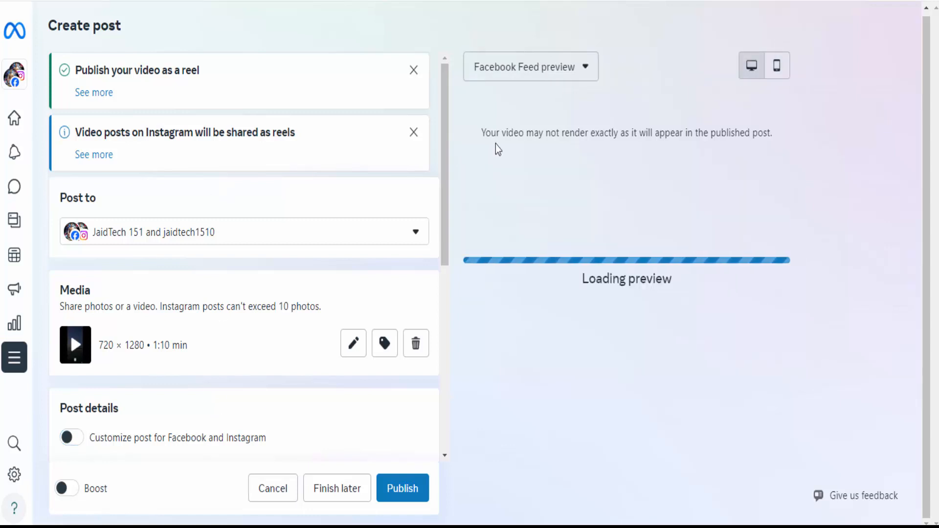
pyautogui.click(577, 65)
pyautogui.click(518, 146)
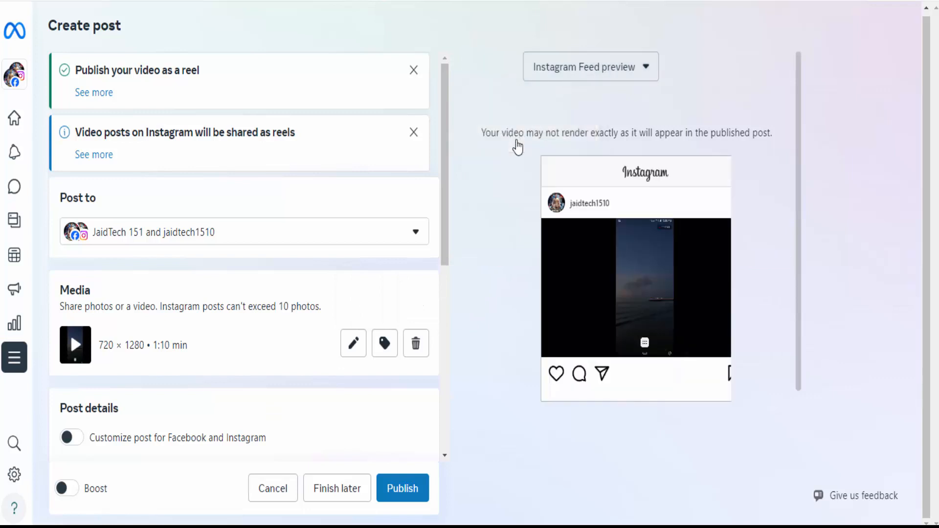
pyautogui.click(644, 72)
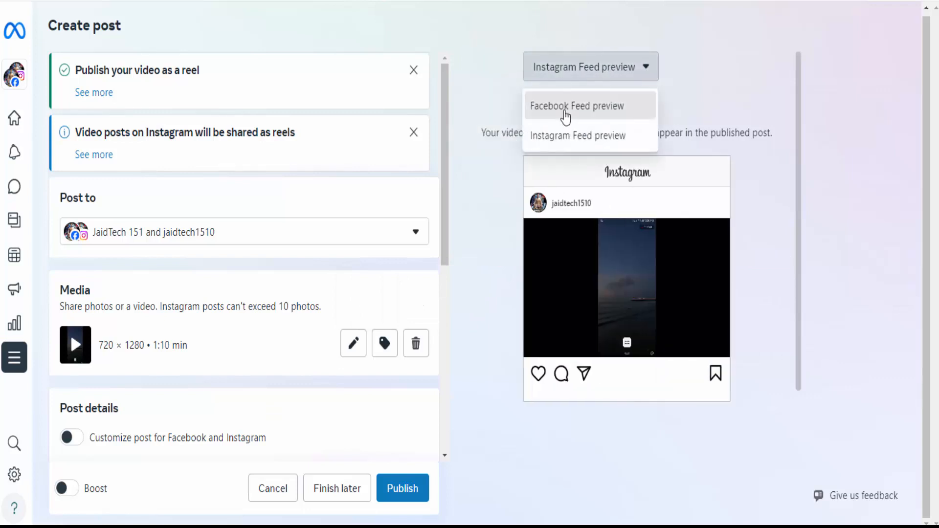
pyautogui.click(564, 113)
pyautogui.click(789, 71)
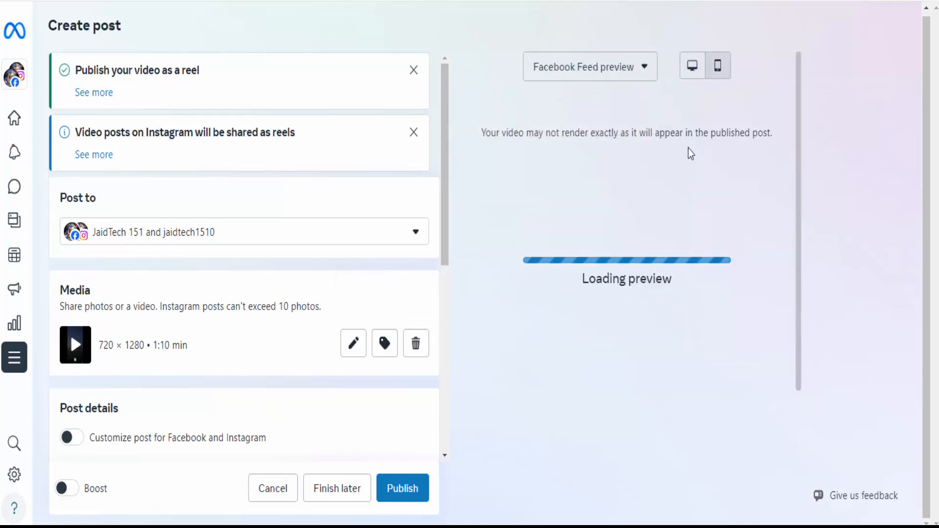
pyautogui.click(699, 74)
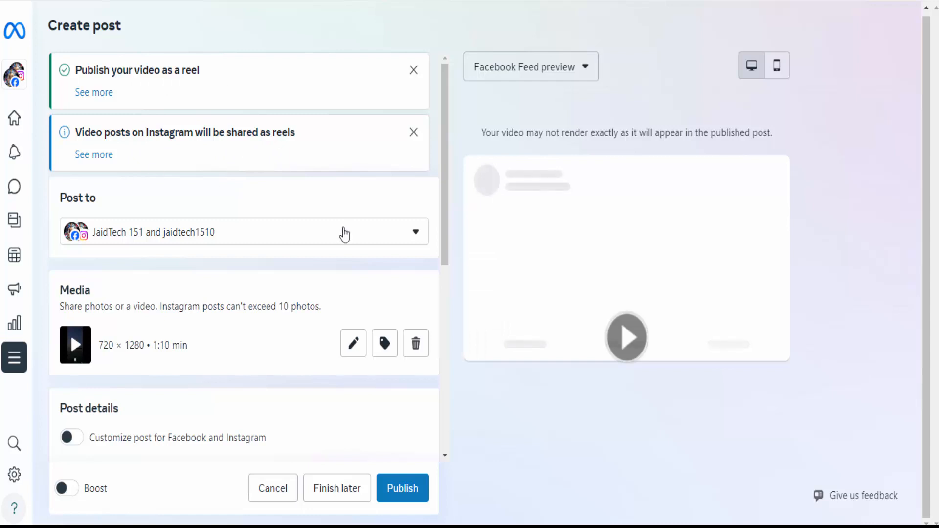
# Step: Switch to ChatGPT and copy the Pinterest video's title, description, keywords and hashtags from the reply
pyautogui.scroll(-7, 346, 245)
pyautogui.scroll(4, 374, 315)
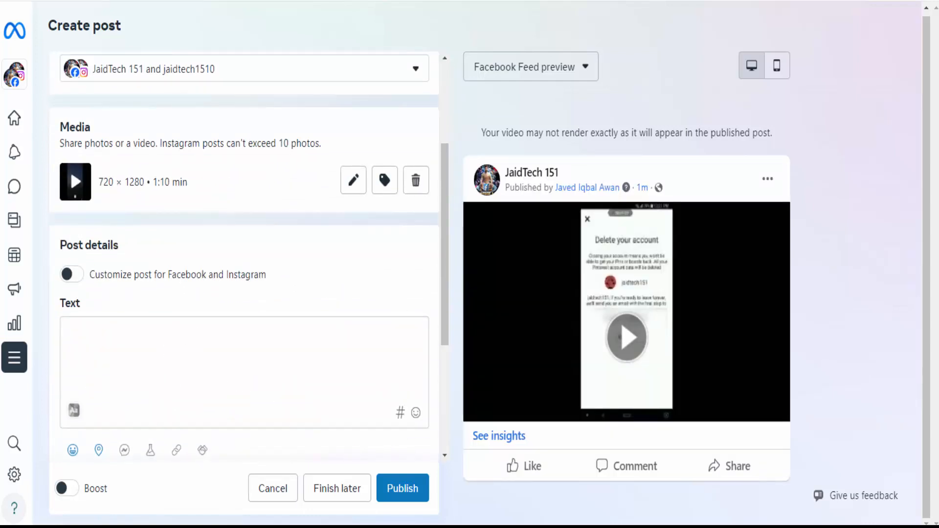
pyautogui.click(656, 1)
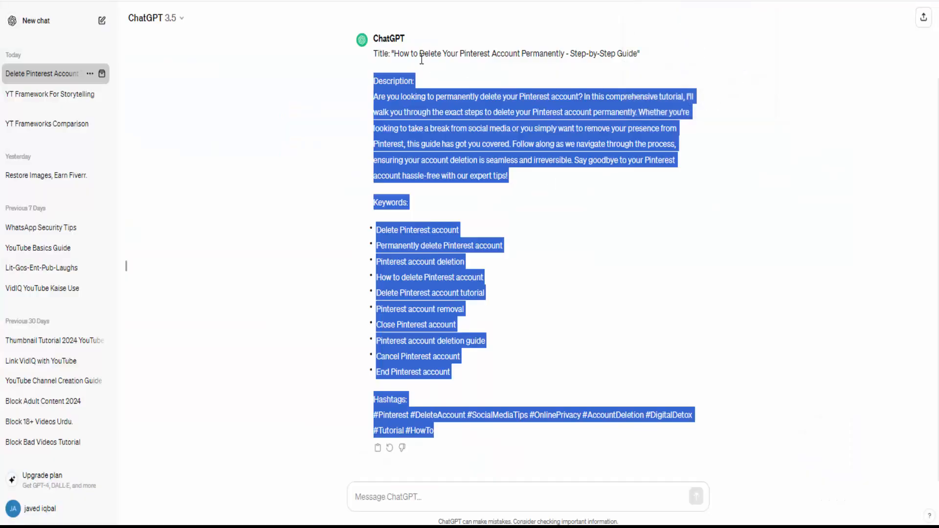
pyautogui.moveTo(394, 52); pyautogui.dragTo(685, 433)
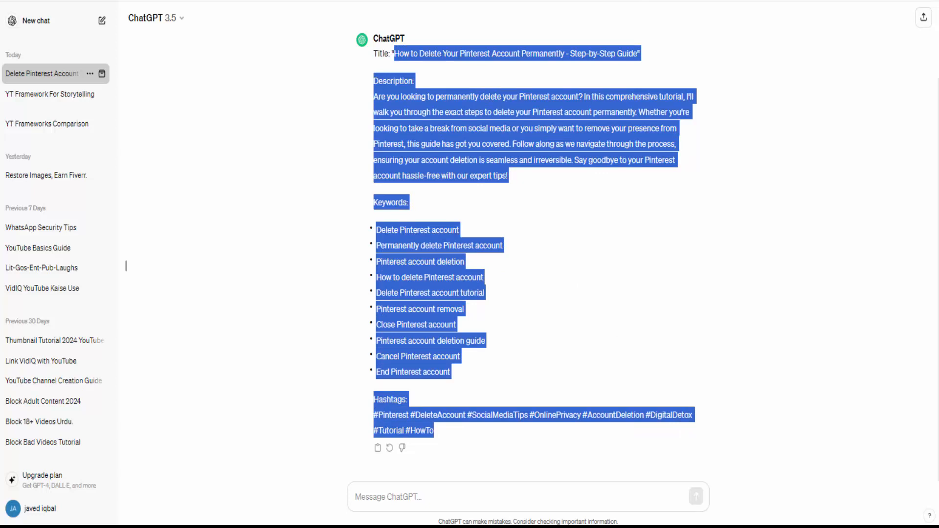
# Step: Return to Meta Business Suite and paste the copied title, description, keywords and hashtags into the post text
pyautogui.click(755, 1)
pyautogui.click(143, 332)
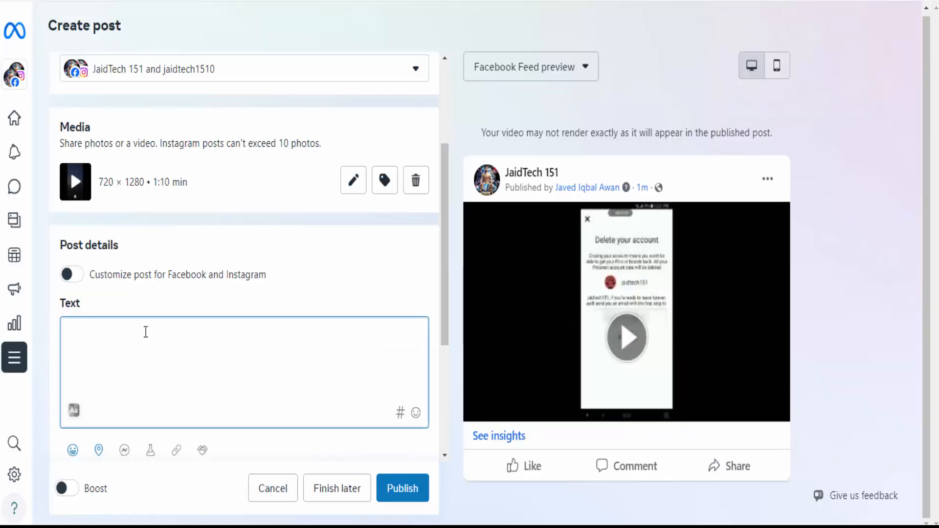
pyautogui.hotkey('ctrl', 'v')
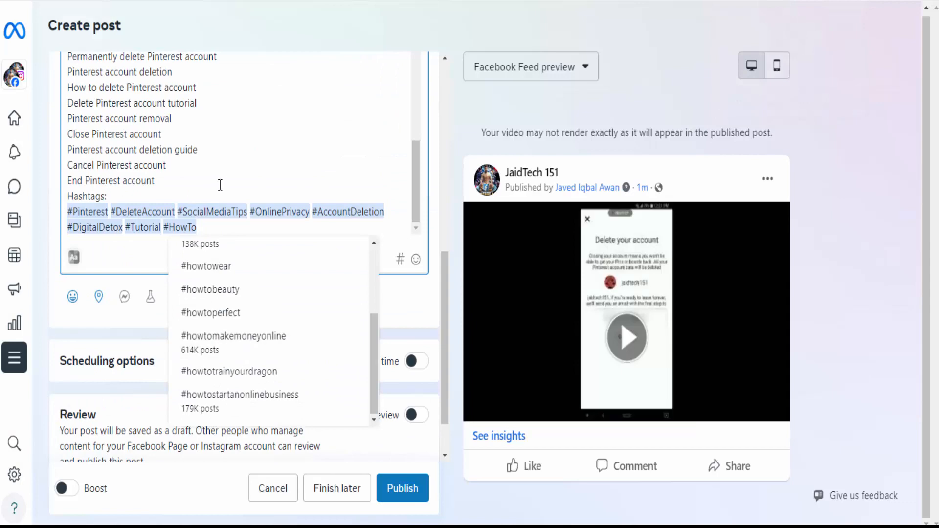
# Step: Delete the stray quotation mark after "Step-by-Step Guide" in the post's title line
pyautogui.scroll(10, 194, 236)
pyautogui.scroll(-5, 118, 166)
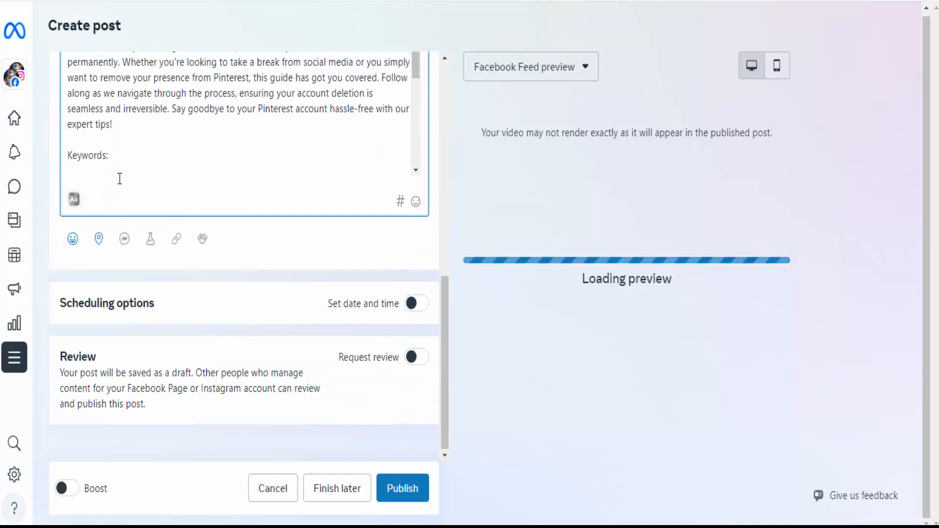
pyautogui.scroll(5, 119, 178)
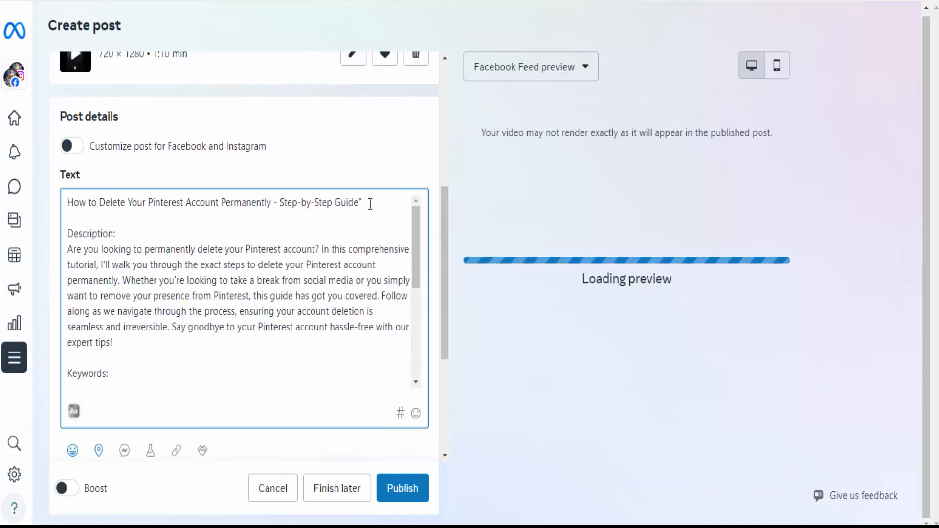
pyautogui.click(370, 204)
pyautogui.press('BackSpace')
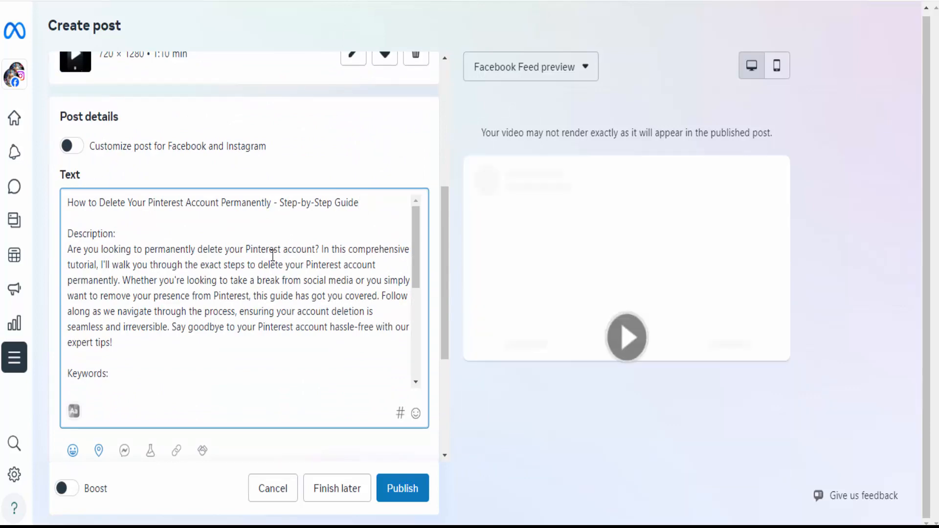
# Step: Check the end of the post text and which Facebook and Instagram accounts the post goes to
pyautogui.scroll(-10, 274, 255)
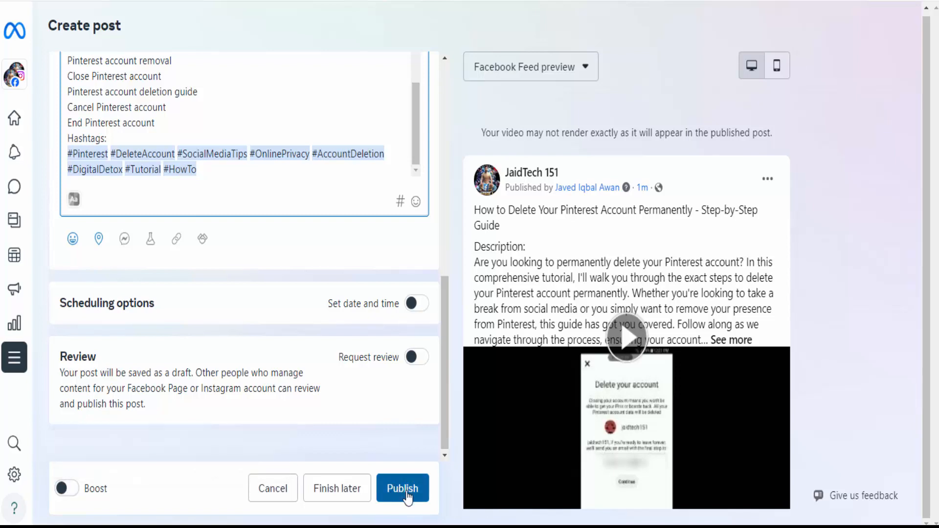
pyautogui.scroll(5, 440, 364)
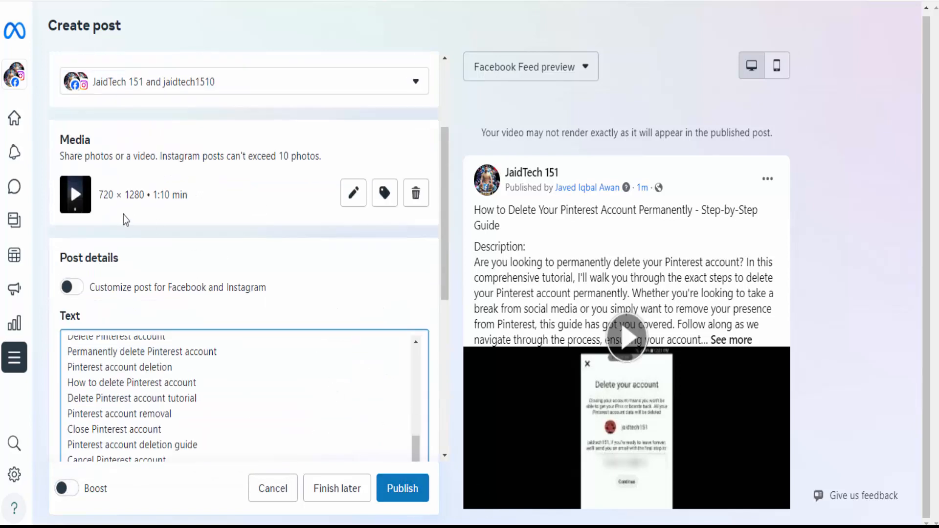
pyautogui.click(412, 79)
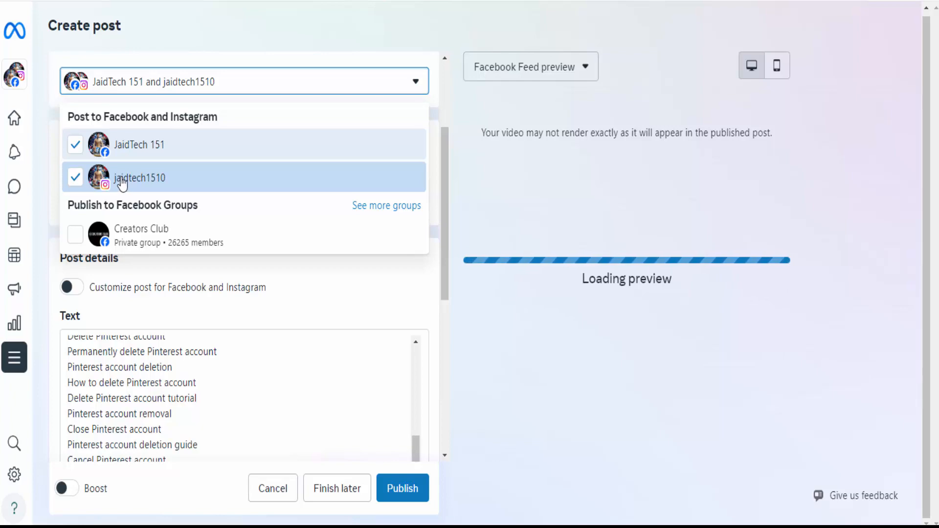
pyautogui.click(354, 306)
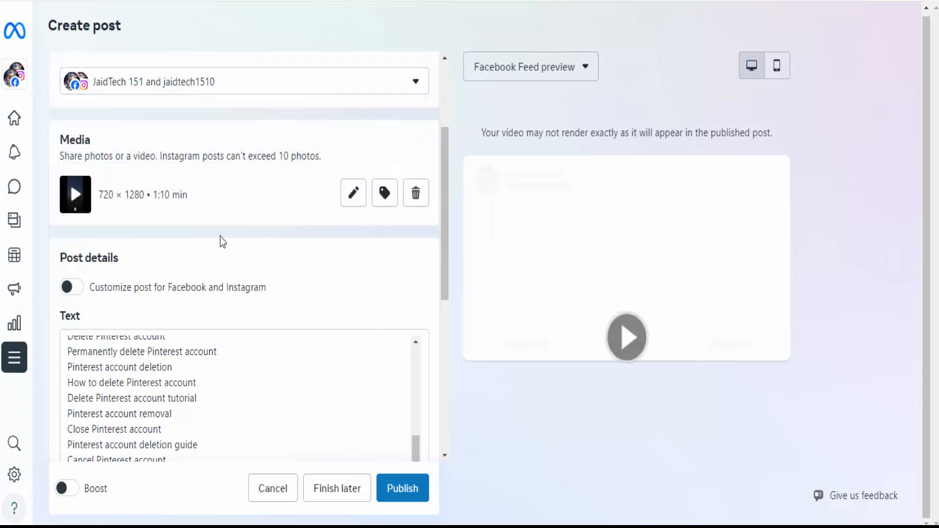
# Step: Review the post text and examine the video's Trim tool, closing it without applying changes
pyautogui.scroll(-5, 452, 239)
pyautogui.scroll(6, 287, 219)
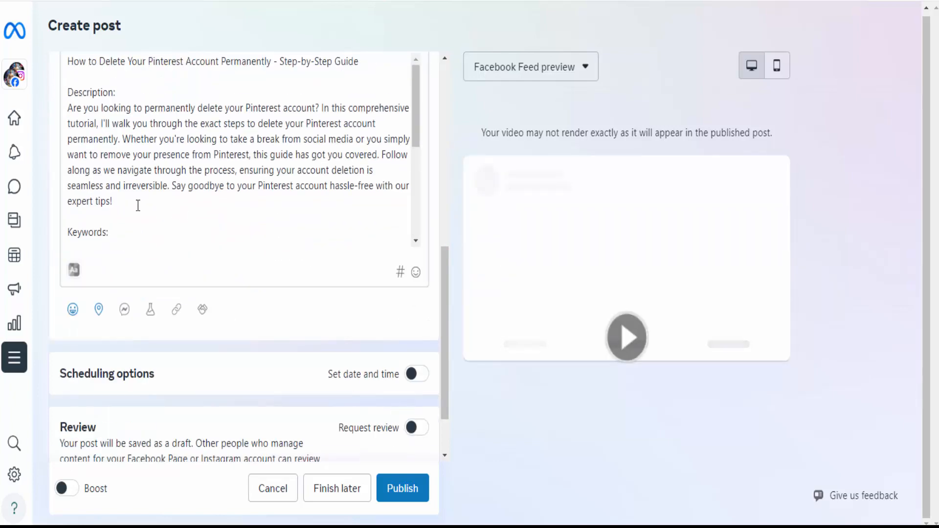
pyautogui.scroll(10, 300, 245)
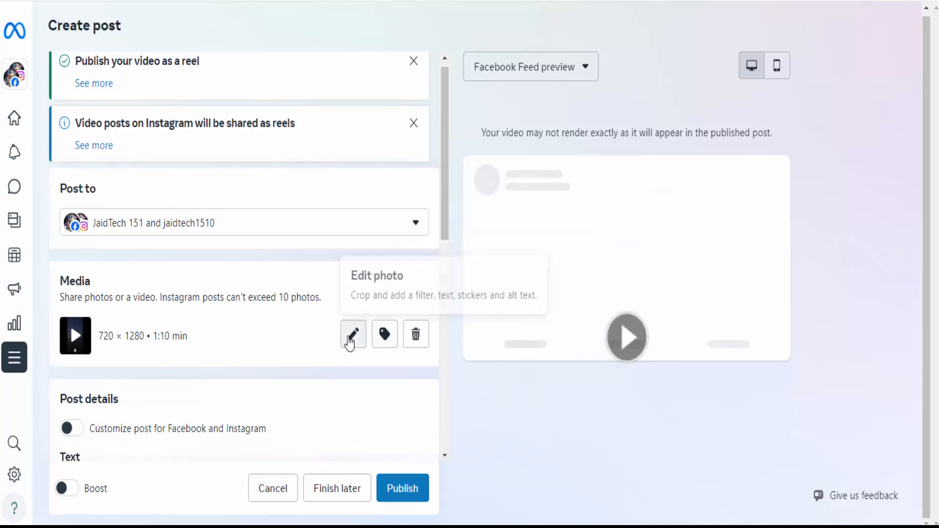
pyautogui.click(350, 342)
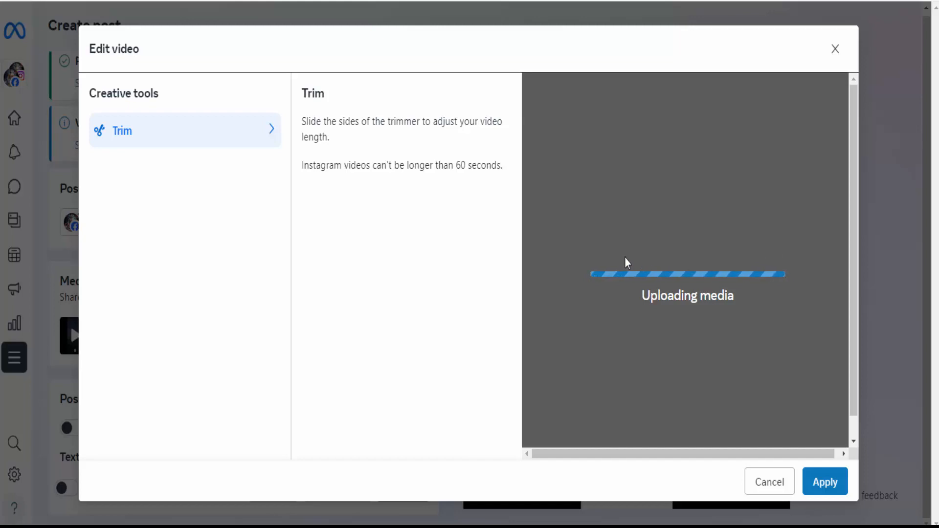
pyautogui.click(779, 483)
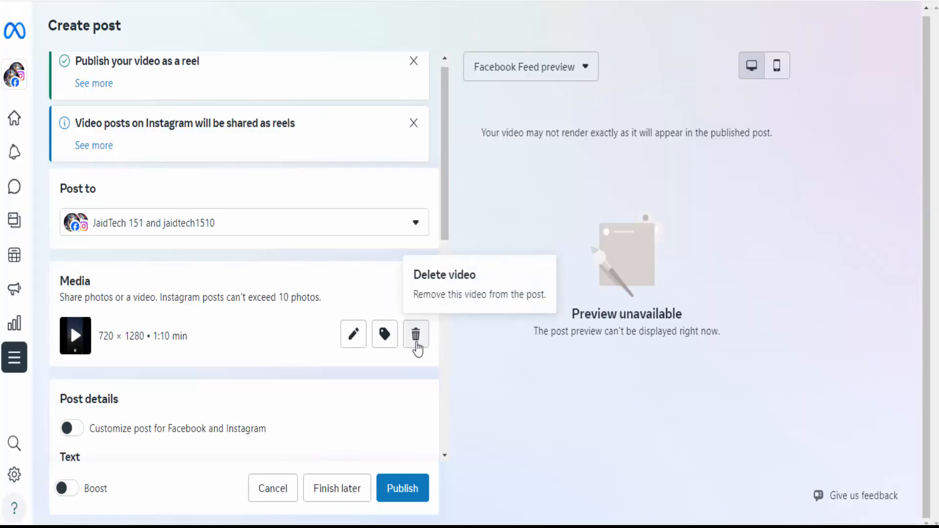
# Step: Publish the video post to the selected Facebook Page and Instagram account
pyautogui.scroll(-7, 393, 421)
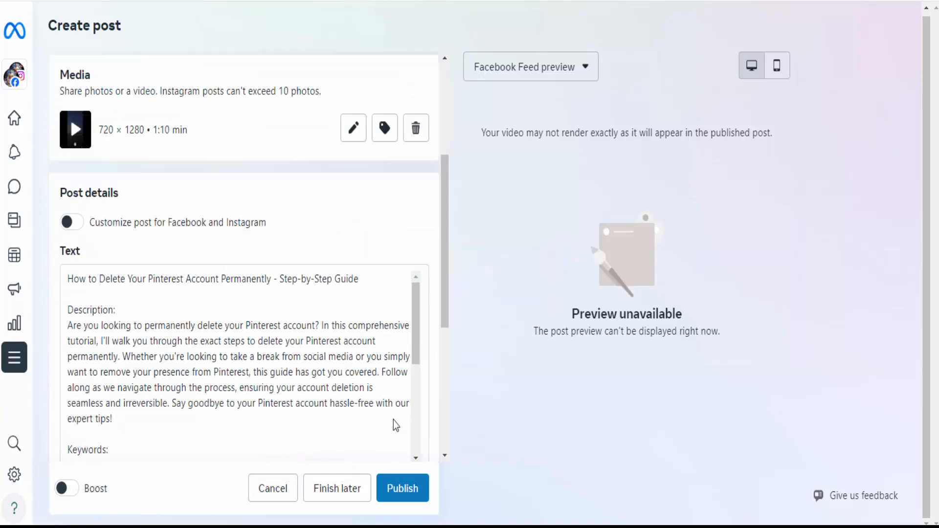
pyautogui.click(403, 489)
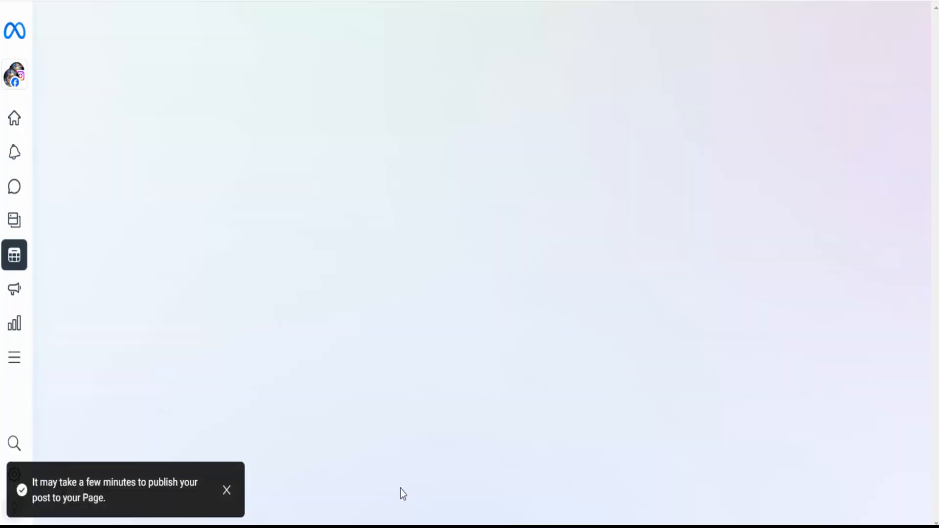